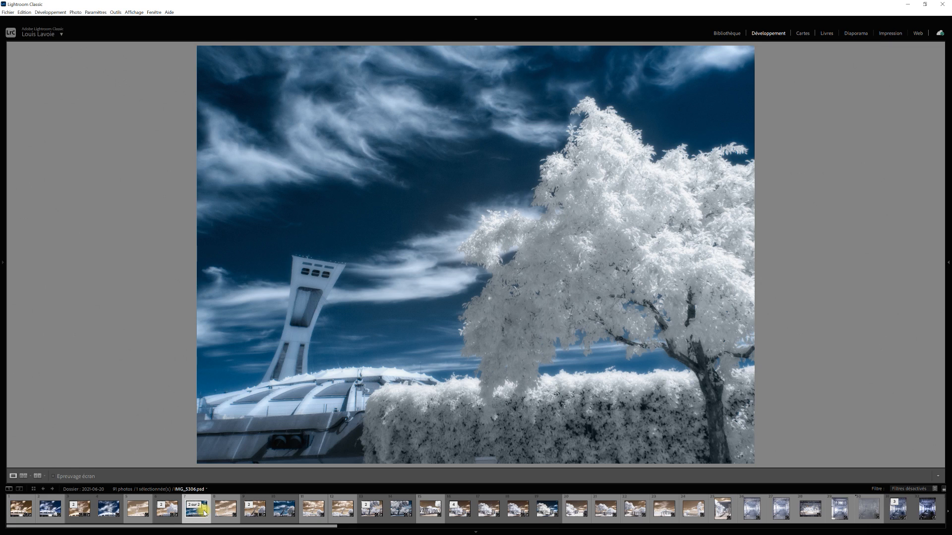
Review several processed infrared photos in the filmstrip, ending on the unprocessed brown-sky shot of the tree and pergola
click(292, 514)
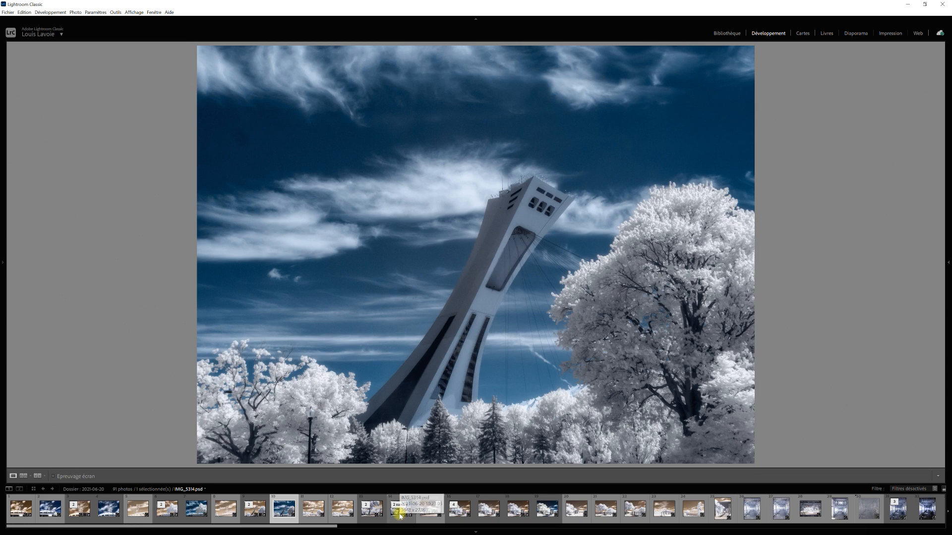
click(400, 515)
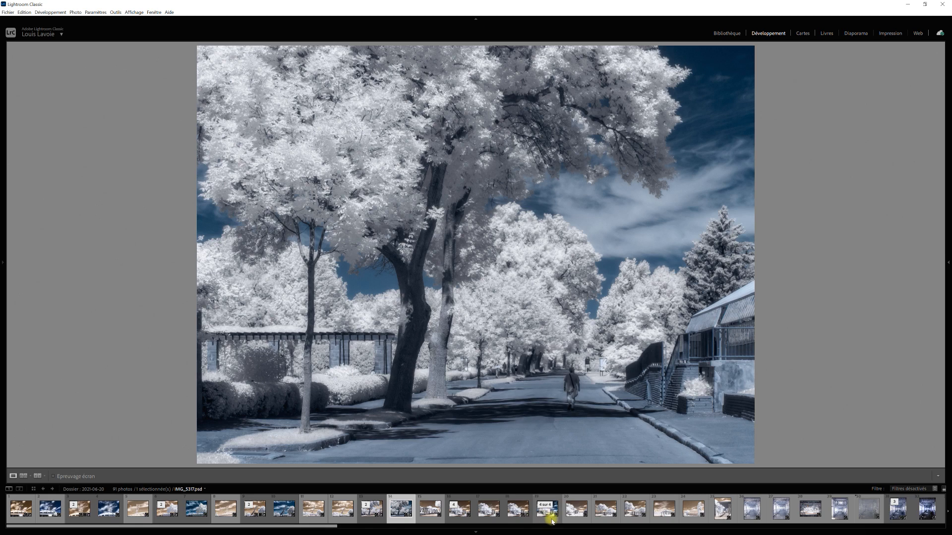
click(929, 513)
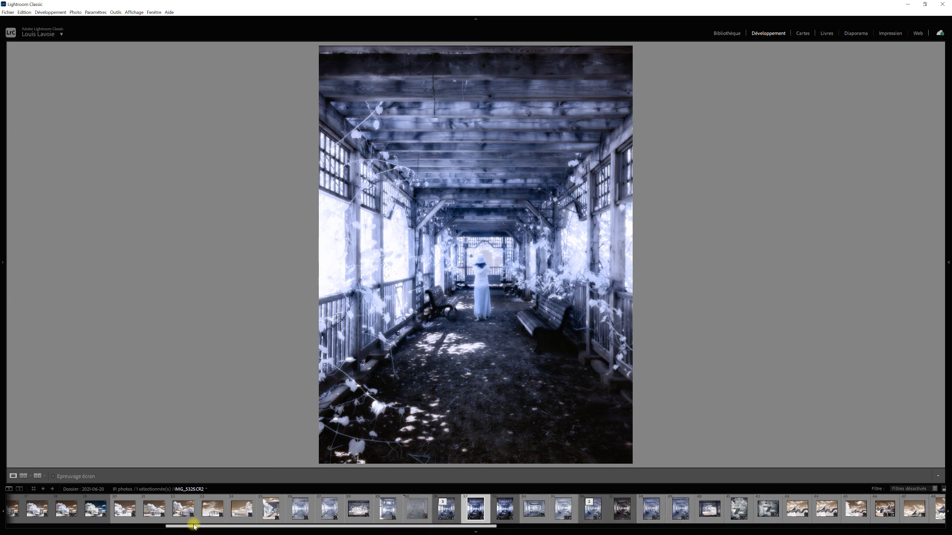
click(99, 513)
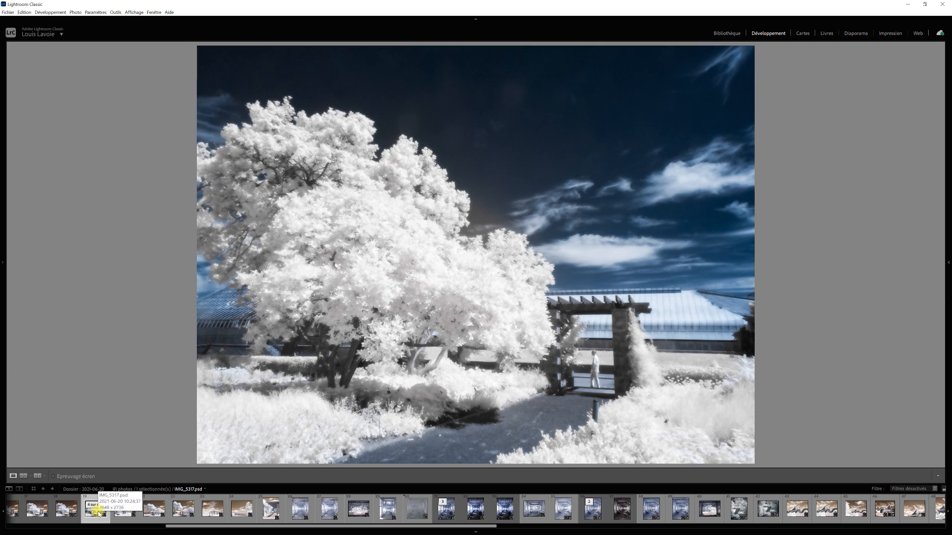
click(70, 514)
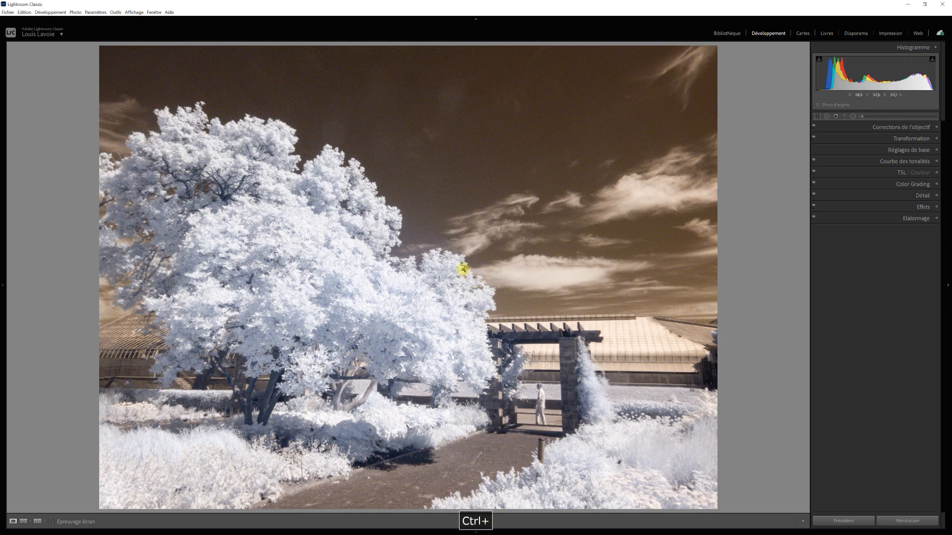
Magnify the pergola and sky to inspect the noise, and expand the photo's Détail settings
key(ctrl+plus)
ctrl+click(455, 329)
drag(468, 283, 610, 371)
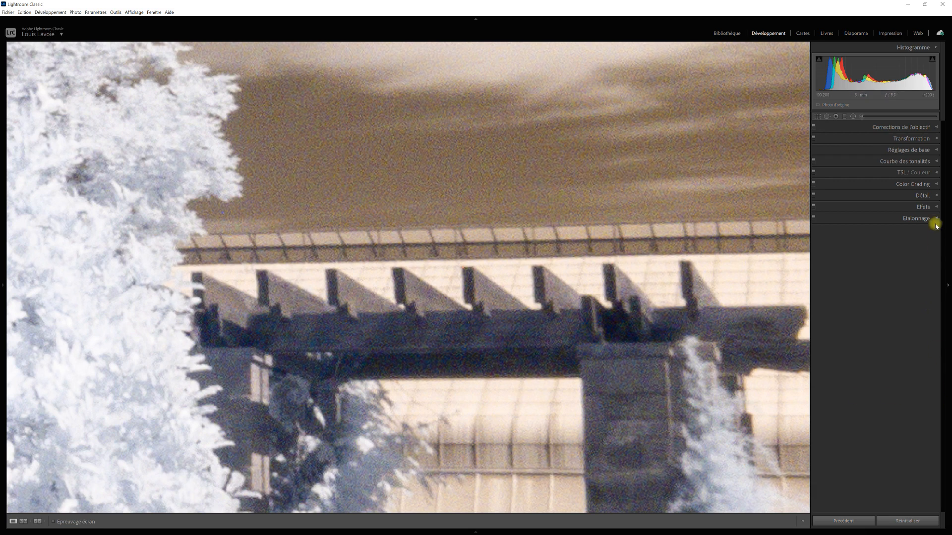
click(936, 196)
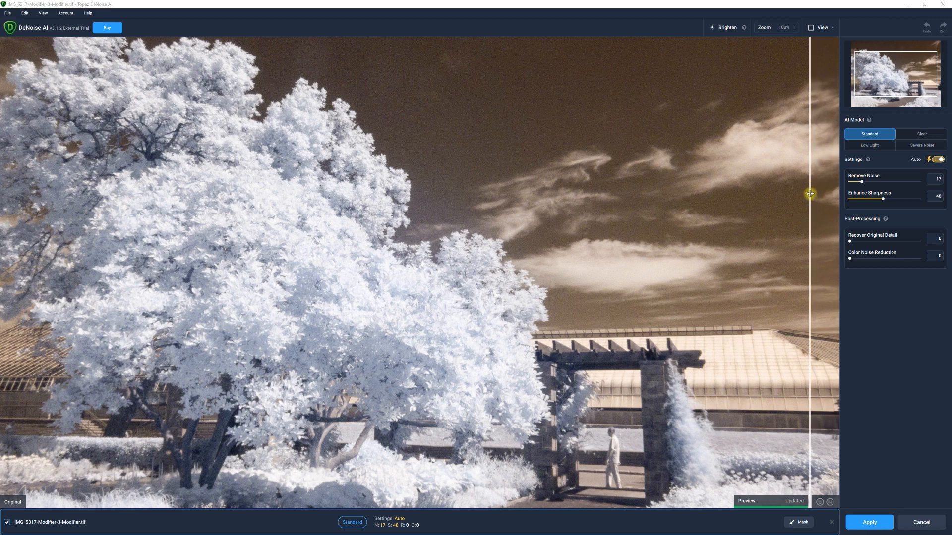
In Topaz DeNoise AI, enlarge the preview to 200% and center it on the pergola, roof and clouds
drag(810, 172, 803, 190)
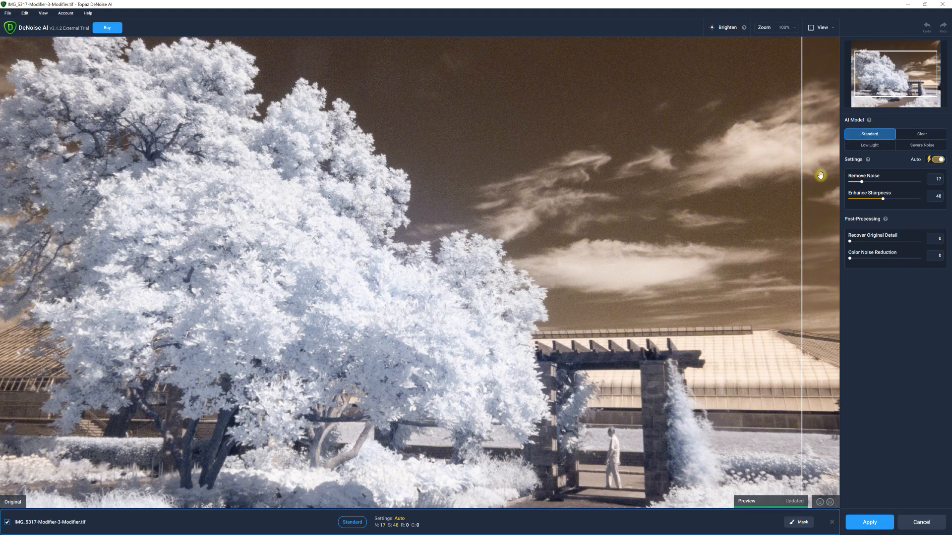
click(794, 27)
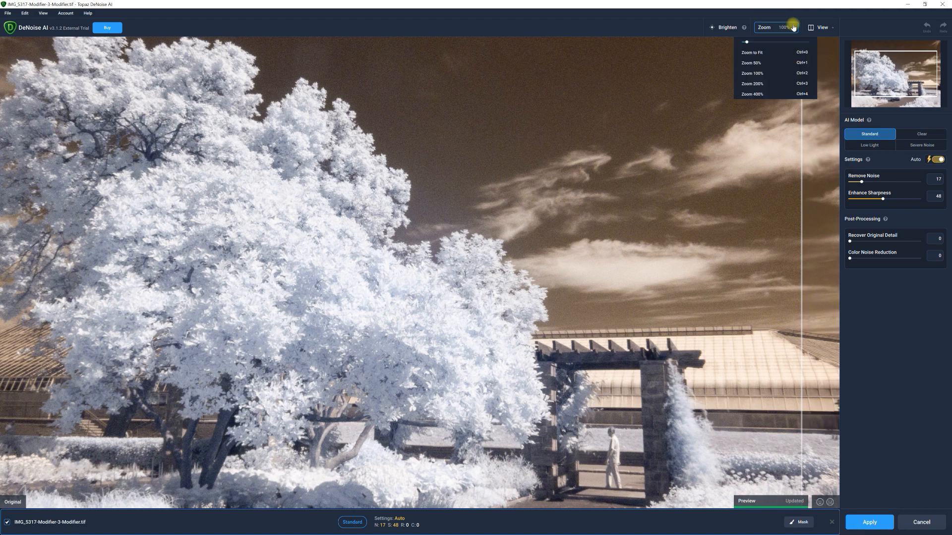
click(802, 87)
mouse_move(700, 372)
mouse_down()
mouse_move(644, 287)
mouse_move(455, 136)
mouse_up()
drag(433, 169, 338, 190)
drag(478, 160, 486, 223)
drag(667, 106, 619, 78)
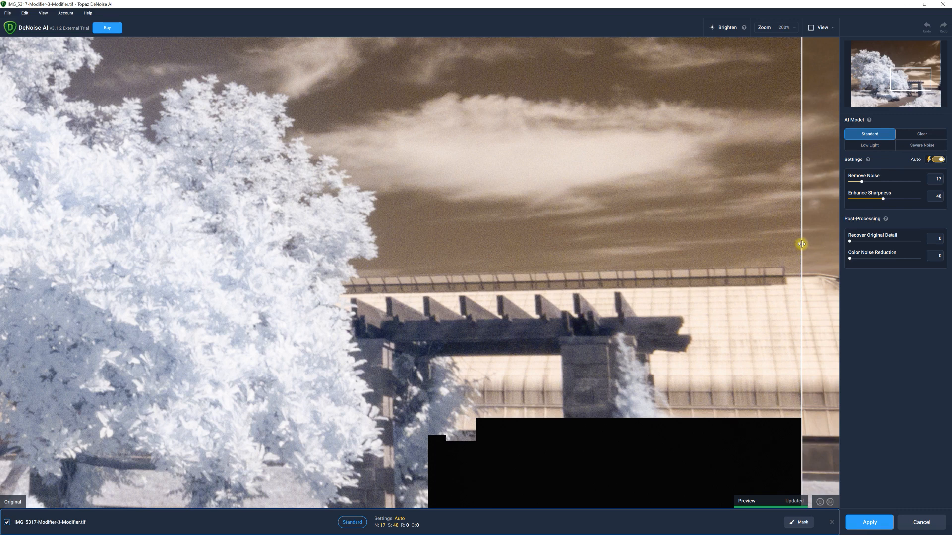
Compare the original with the denoised preview across the sky and pergola using the split-view divider
drag(802, 243, 428, 260)
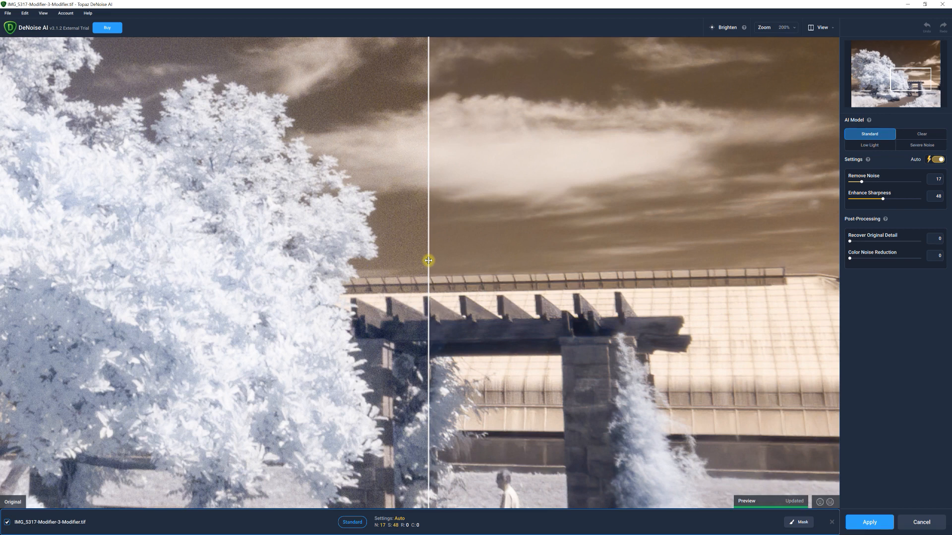
drag(428, 261, 424, 217)
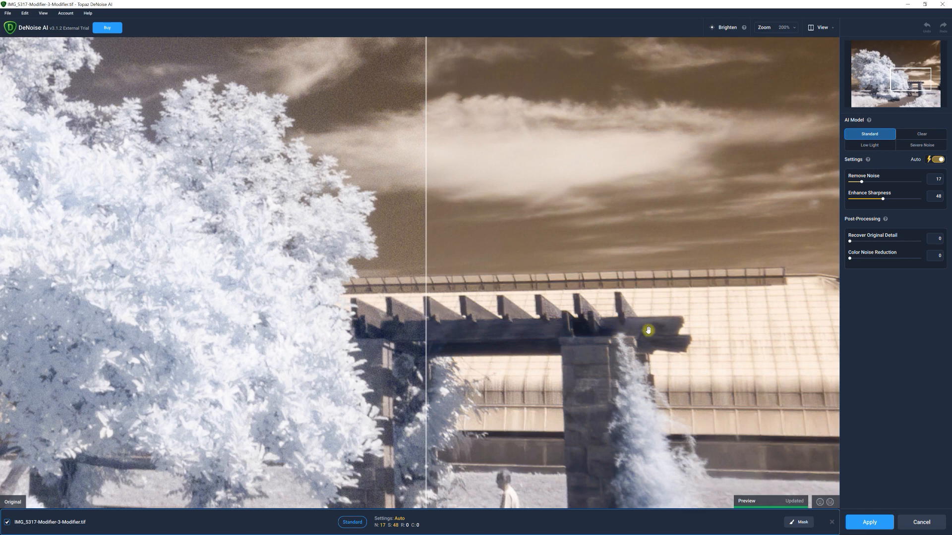
drag(426, 240, 730, 251)
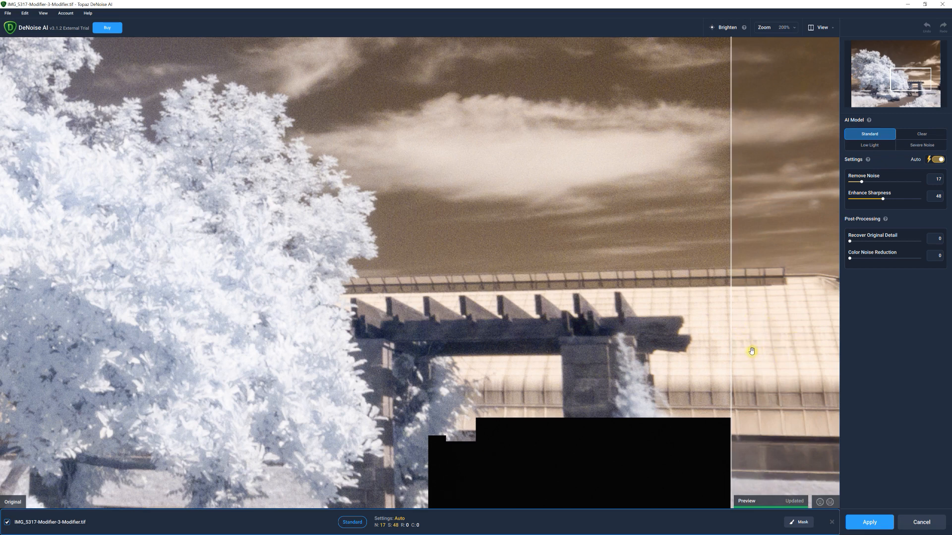
drag(731, 330, 691, 330)
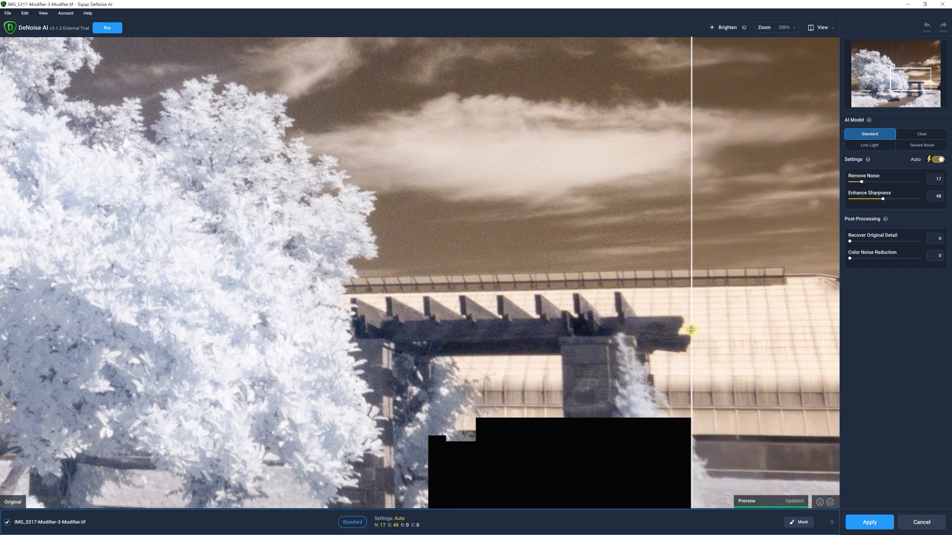
drag(691, 329, 493, 330)
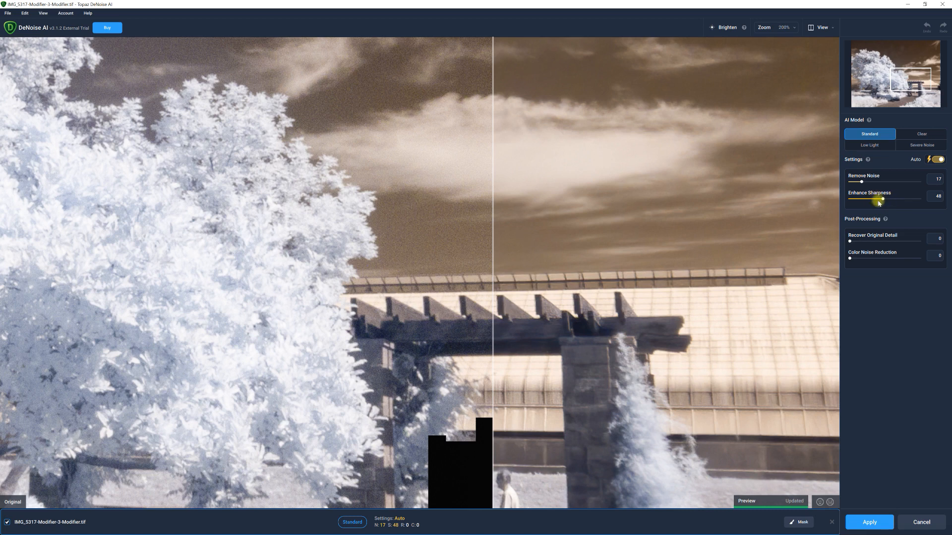
Set Enhance Sharpness to 62 and increase Recover Original Detail
drag(883, 203, 894, 202)
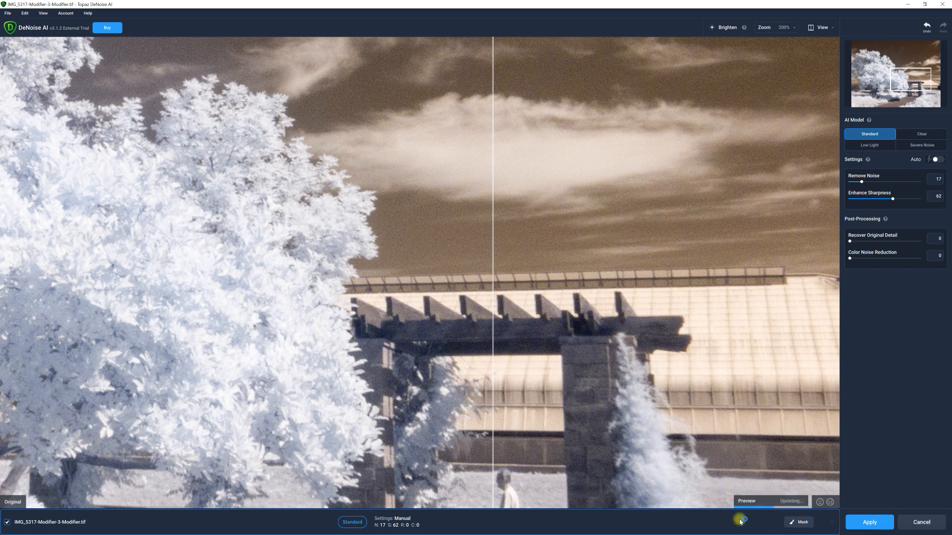
drag(850, 243, 865, 244)
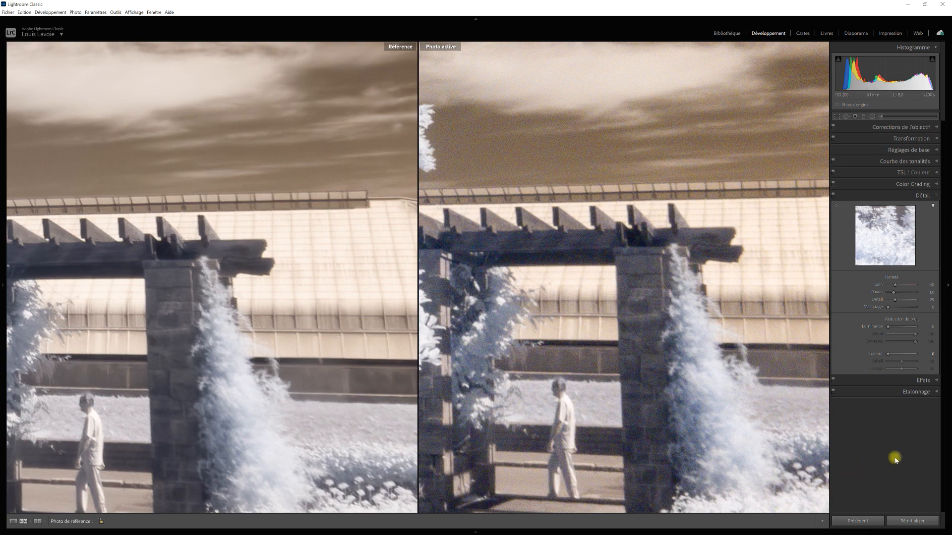
Back in Lightroom Classic, raise the active photo's color noise reduction to about 25 and set luminance noise reduction to 70
drag(888, 354, 894, 354)
mouse_move(888, 325)
mouse_down()
mouse_move(876, 336)
mouse_move(902, 342)
mouse_move(887, 343)
mouse_up()
drag(885, 329, 907, 327)
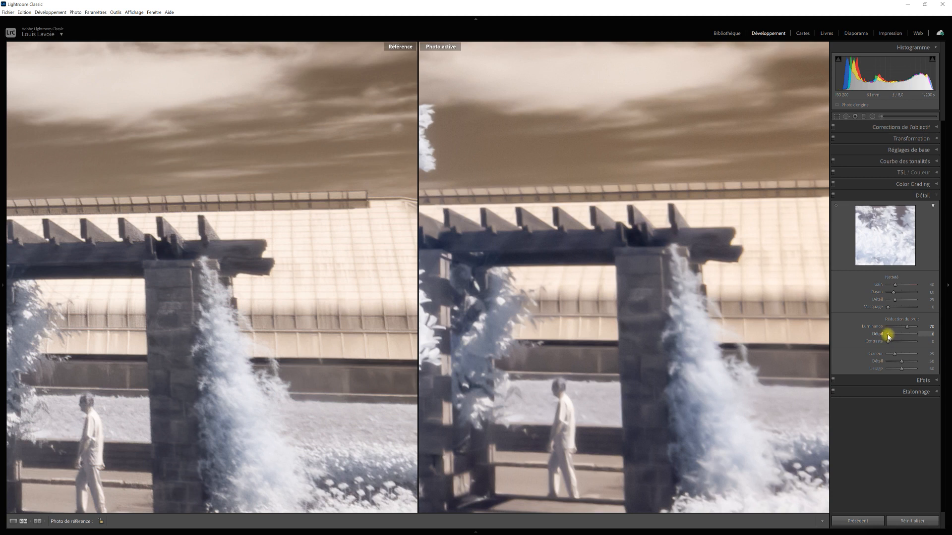
Set the luminance noise reduction's Détail and Contraste to 100, and raise Luminance to about 85
drag(889, 336, 913, 335)
mouse_move(916, 336)
mouse_down()
mouse_move(863, 334)
mouse_move(924, 335)
mouse_up()
drag(888, 341, 925, 341)
drag(908, 329, 909, 330)
drag(912, 330, 913, 329)
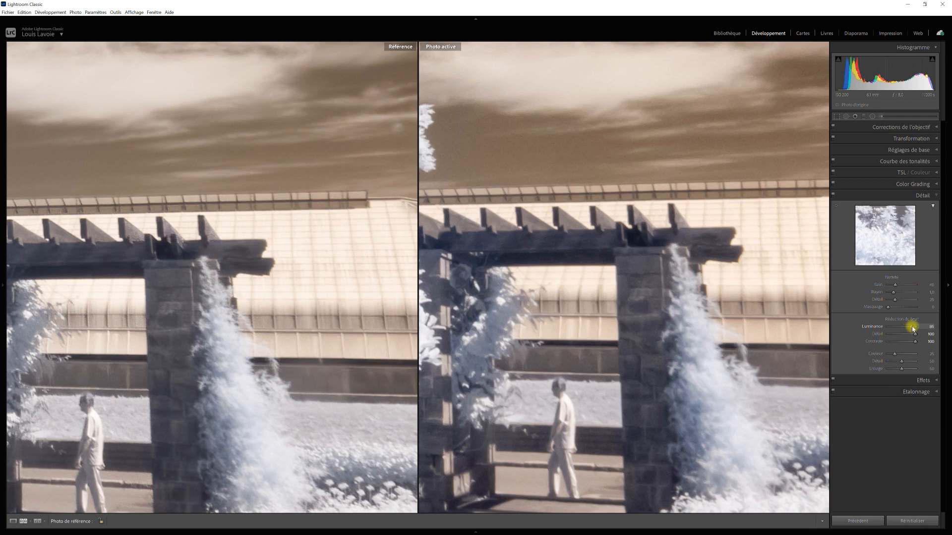